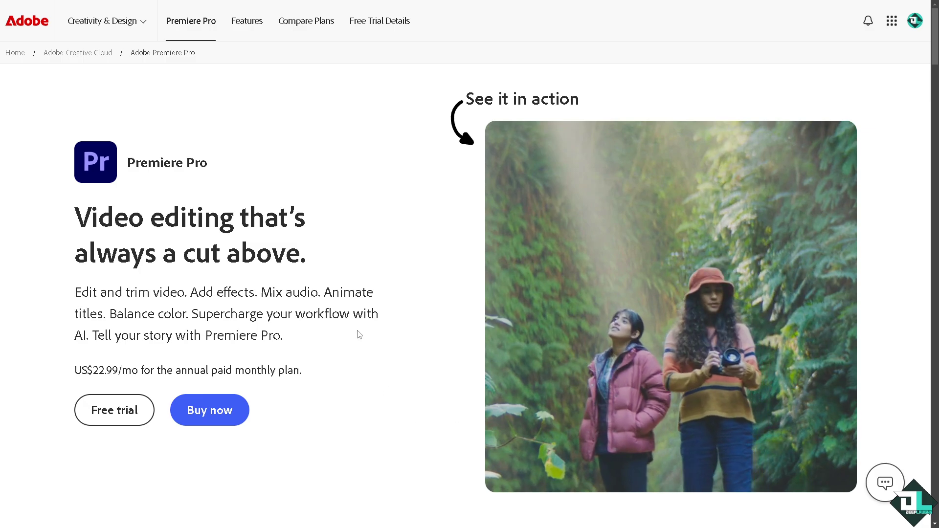
- Review the Premiere Pro free trial plans for individuals, business, and students and teachers
click(102, 409)
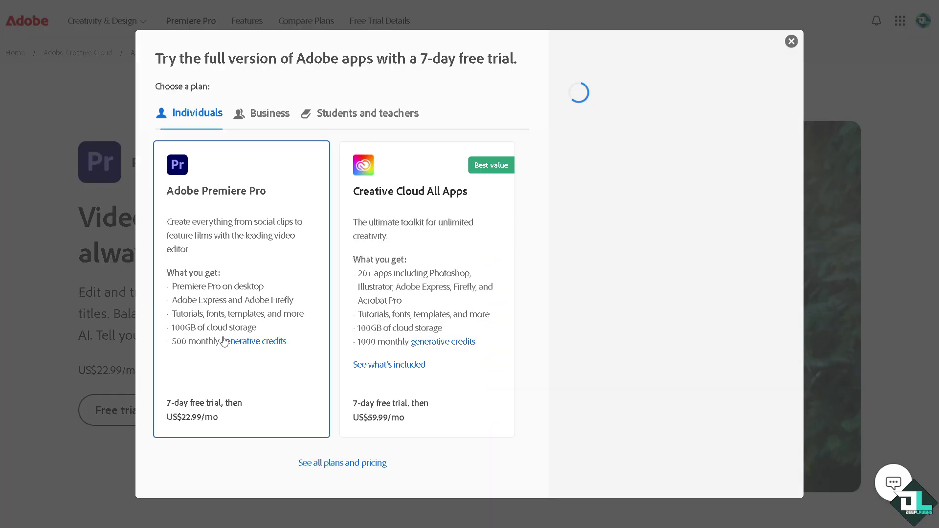
click(264, 114)
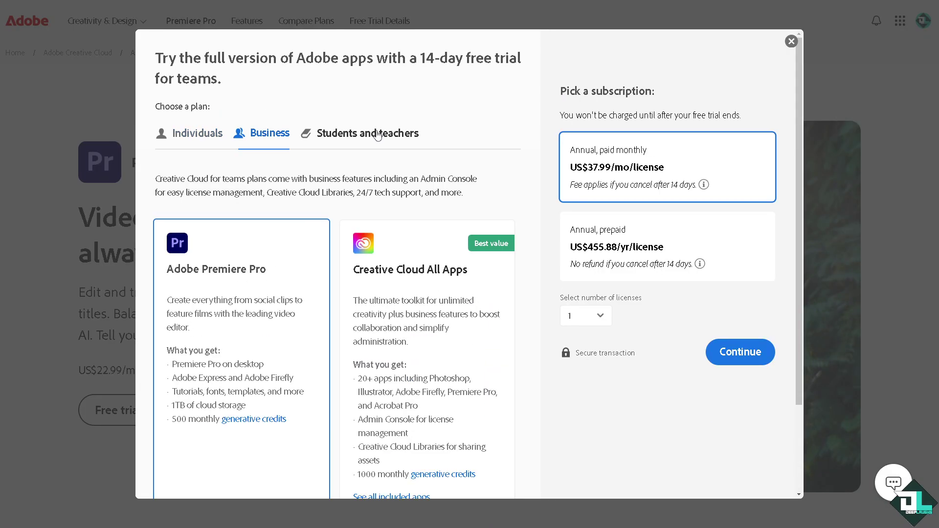
click(372, 114)
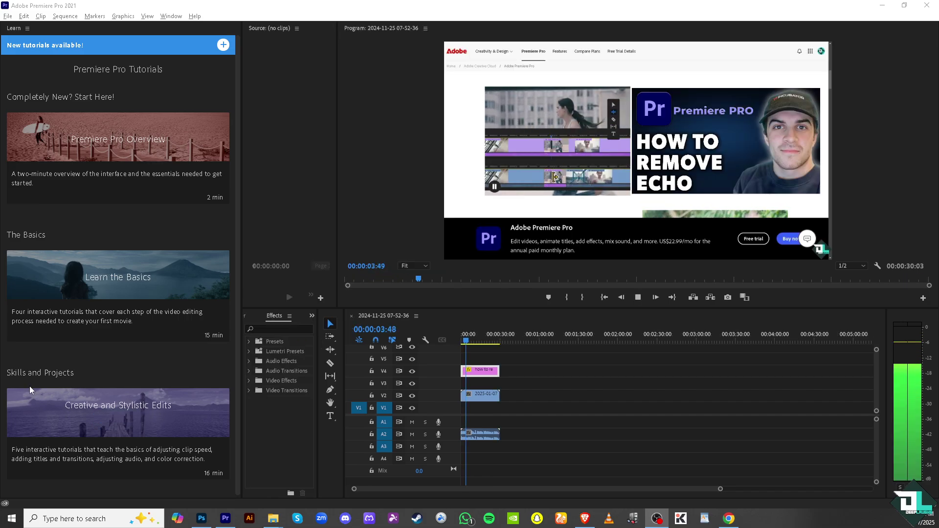
- Search the effects for "Dere" and apply the DeReverb effect to the audio clip on track A2
click(293, 329)
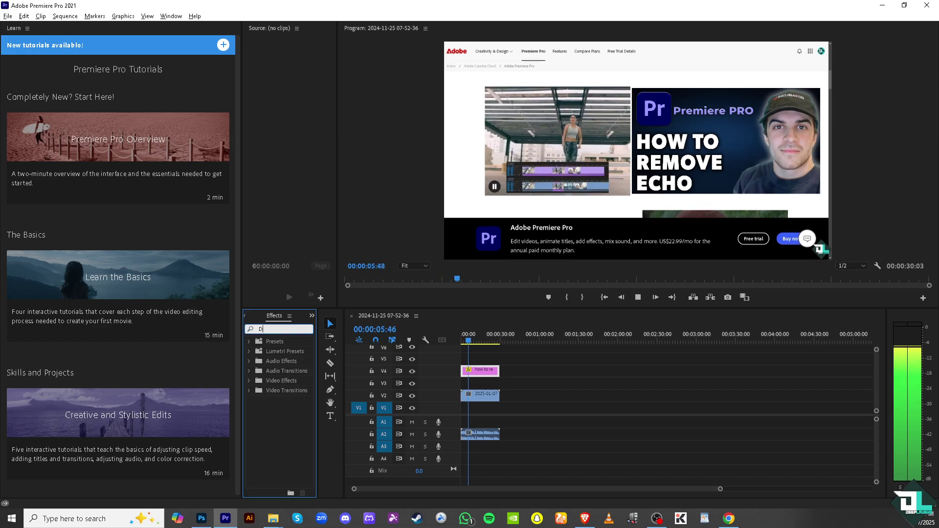
text(Dere)
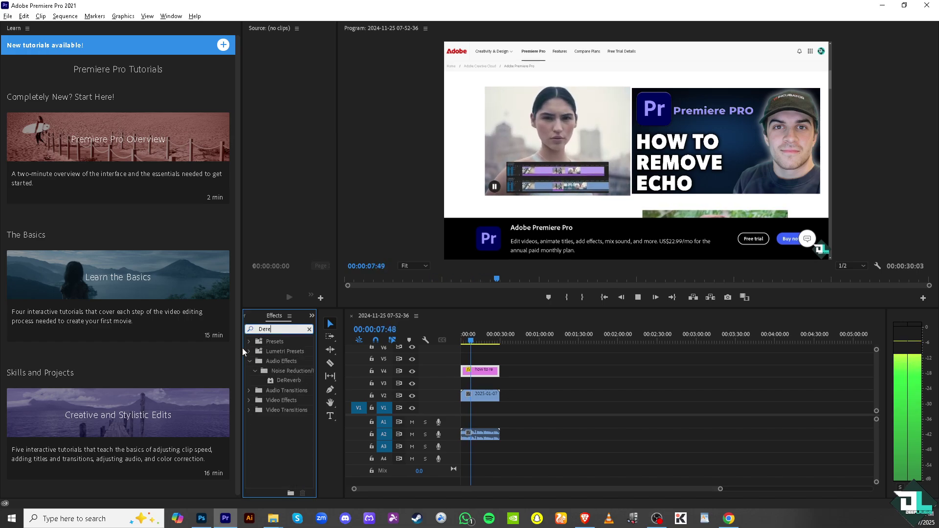
click(274, 380)
key(space)
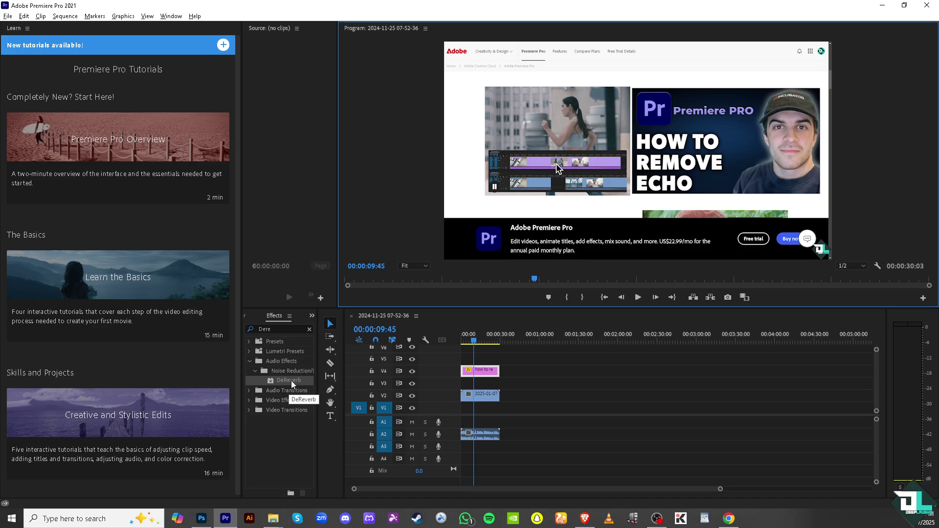
drag(292, 381, 484, 439)
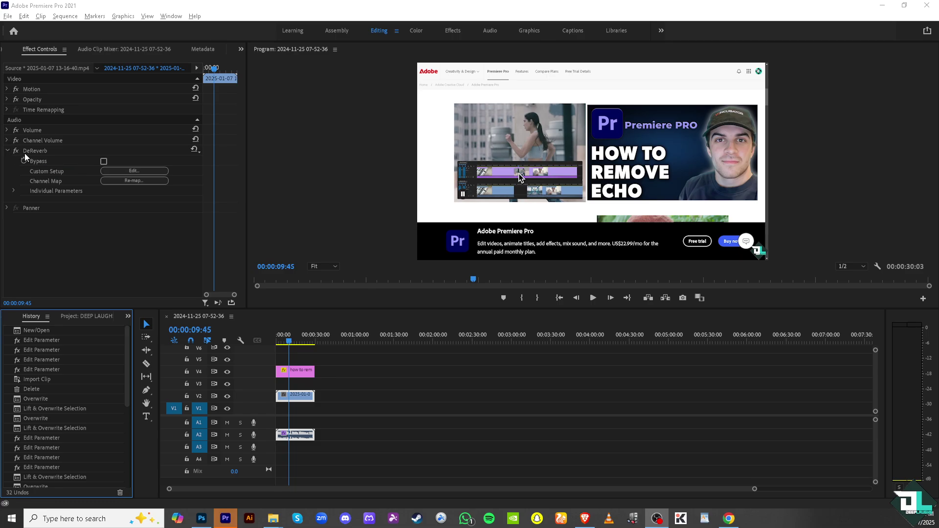
- Raise the DeReverb amount to 99% in its custom setup while playing the sequence, return the playhead to the start, and close the editor
click(24, 150)
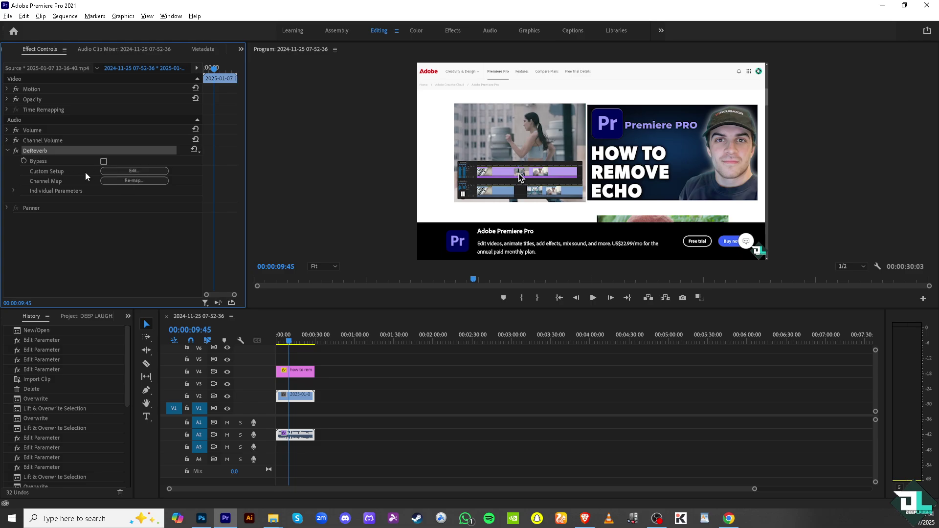
click(105, 171)
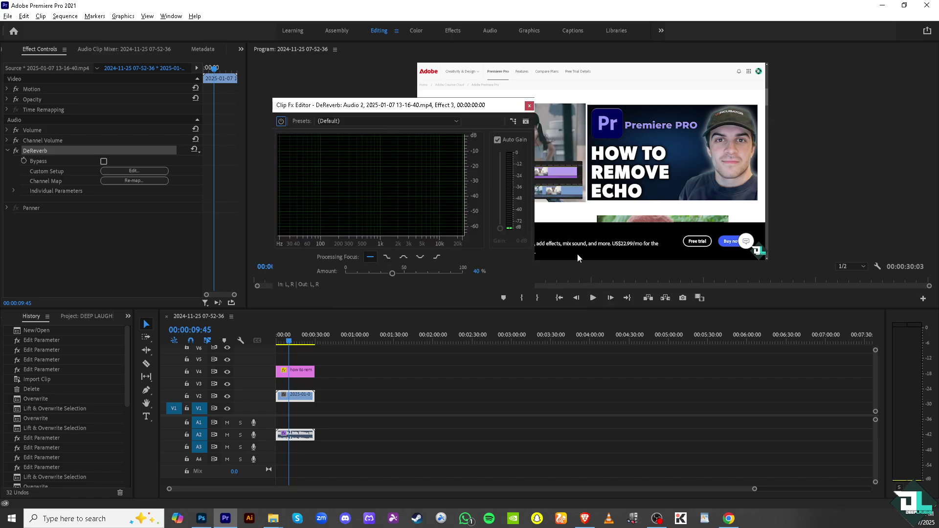
click(594, 298)
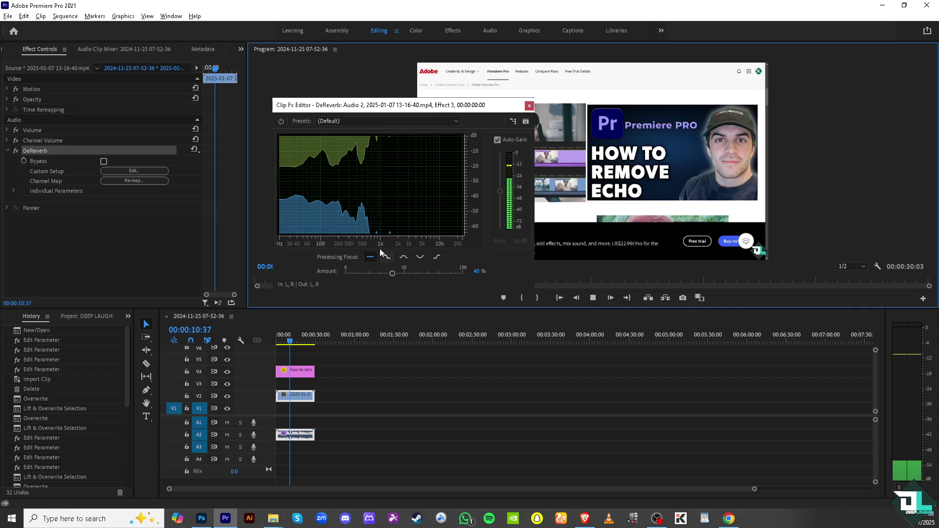
drag(392, 272, 455, 277)
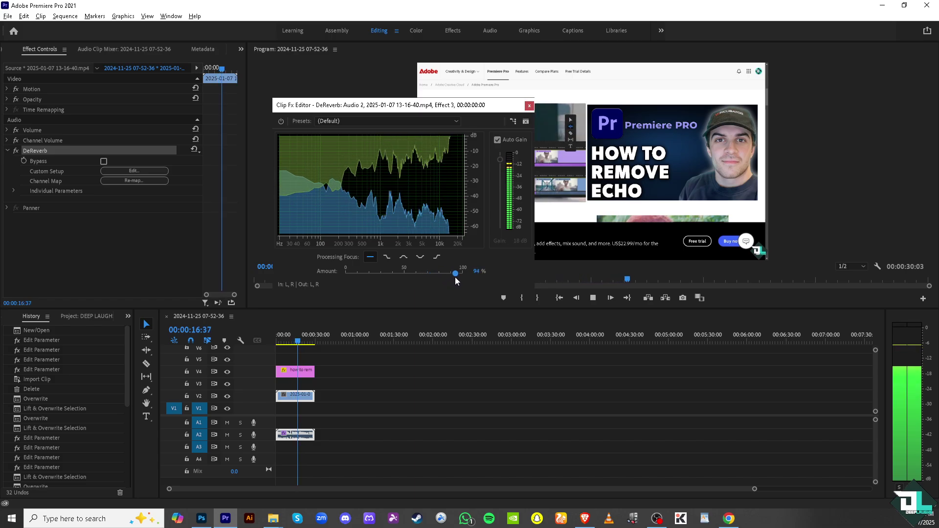
mouse_move(455, 277)
mouse_down()
mouse_move(339, 273)
mouse_move(461, 280)
mouse_up()
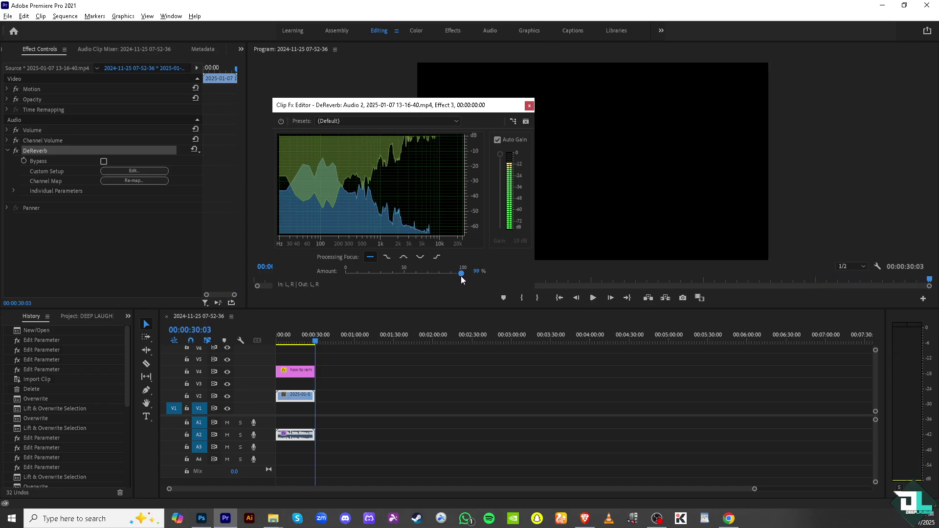
drag(316, 341, 275, 339)
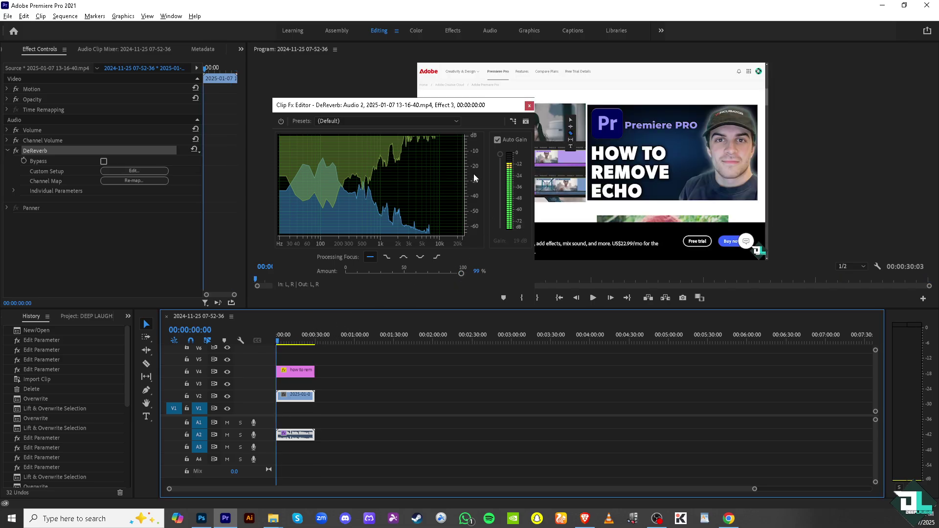
click(529, 105)
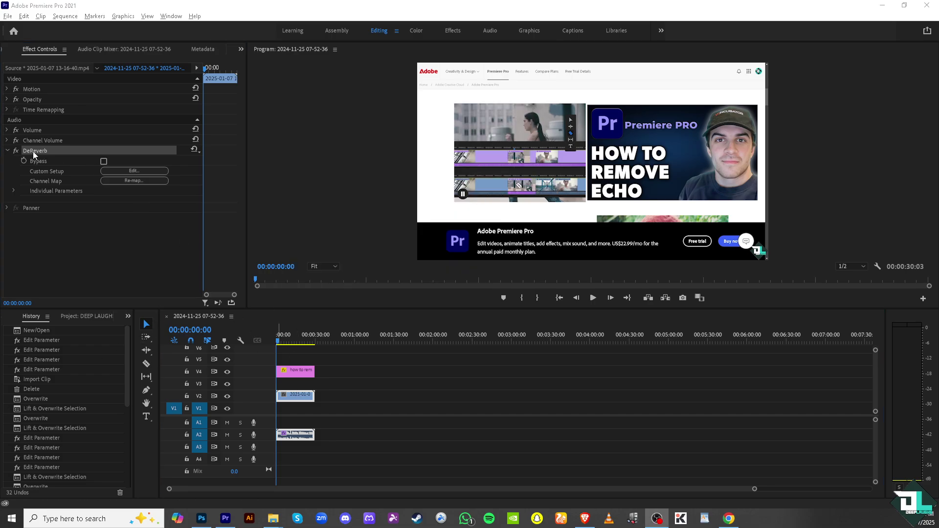
- Undo back past the DeReverb effect, redo the title clip's trim, and reselect the linked clip on V2 and A2
click(375, 395)
key(ctrl+z)
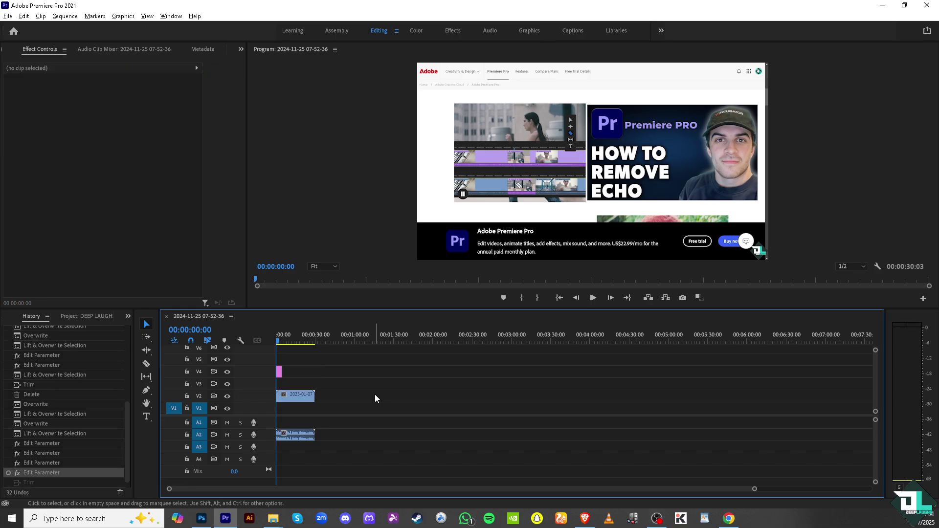
key(ctrl+shift+z)
click(298, 397)
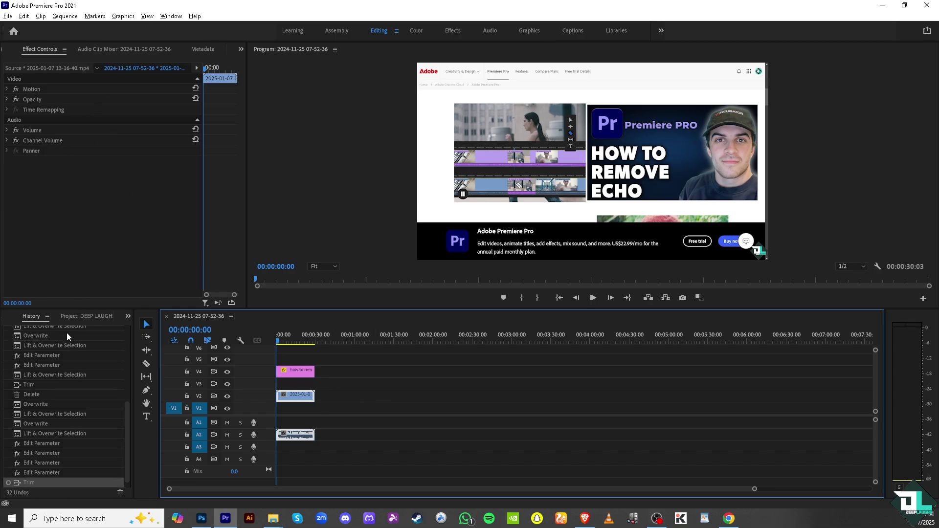
- Switch to the Effects workspace, search for "Parametri", and apply the Parametric Equalizer to the audio clip on A2
click(447, 32)
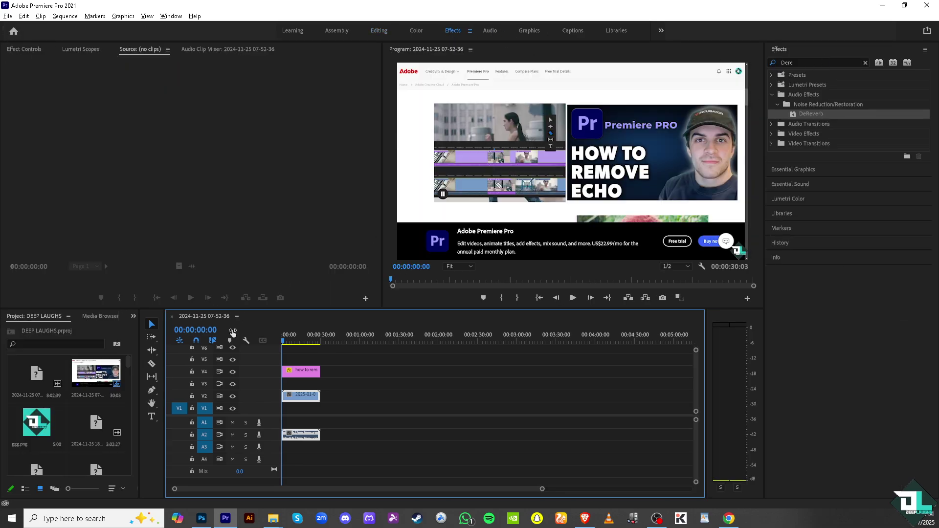
click(798, 63)
text(Parametri)
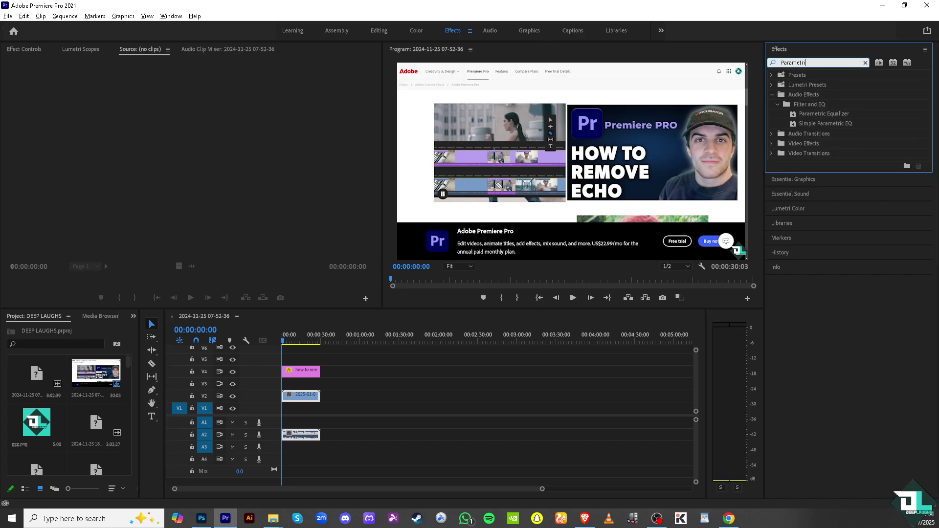
drag(818, 117, 301, 437)
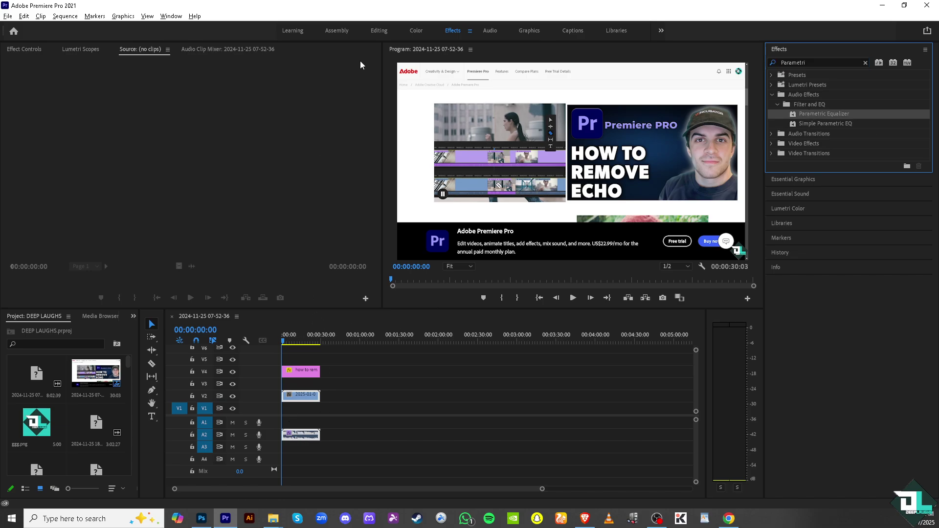
- Return to the Editing workspace, enable Bypass on the Parametric Equalizer, and open its custom setup
click(382, 32)
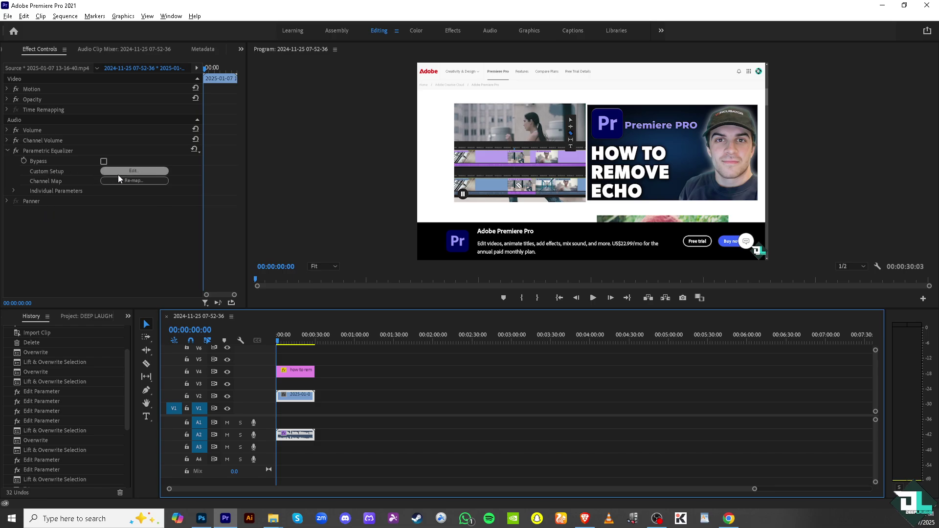
click(104, 161)
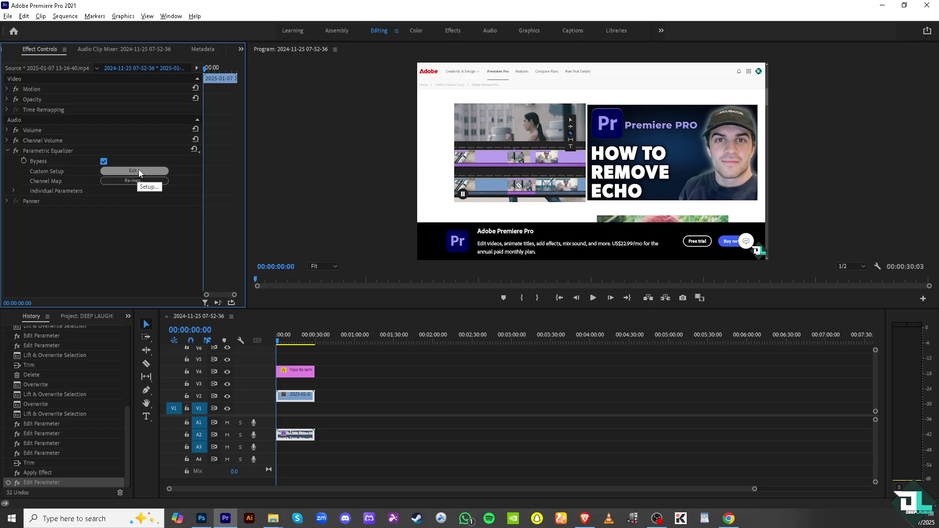
click(138, 172)
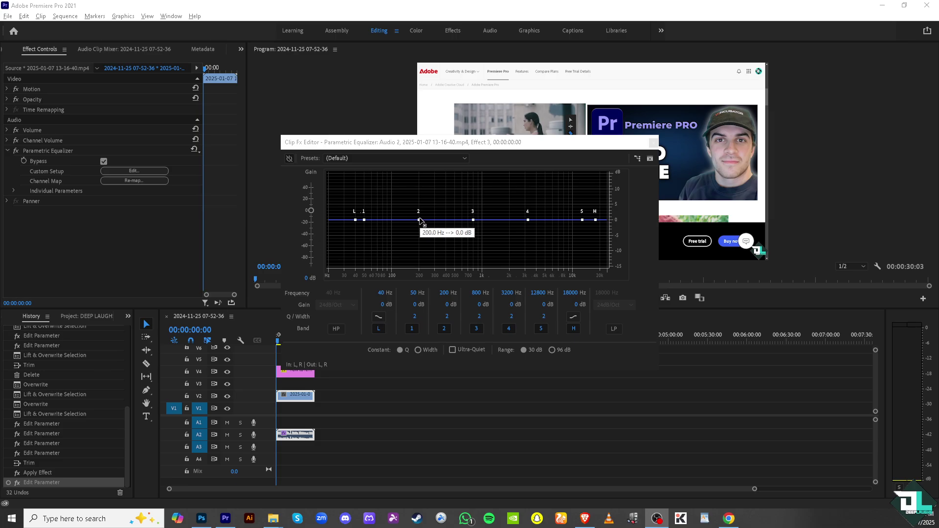
- Boost equalizer band 2 to about 10.9 dB at 205 Hz, band 3 to 3.5 dB at 835 Hz, and band 4 to 2.4 dB at 3239 Hz
click(419, 220)
drag(419, 220, 420, 187)
drag(473, 219, 530, 213)
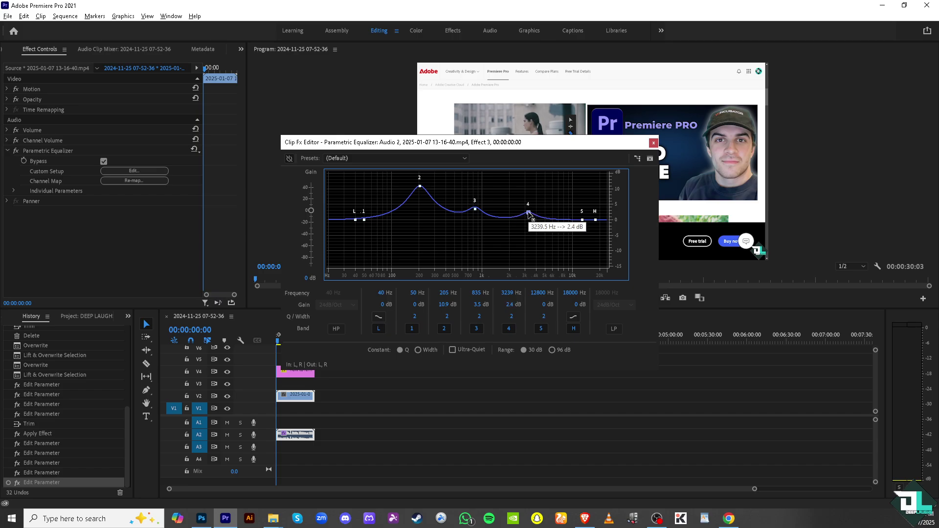
- Raise the high shelf to about 2.7 dB at 17806 Hz and the low shelf to about 5.5 dB at 40 Hz
click(598, 218)
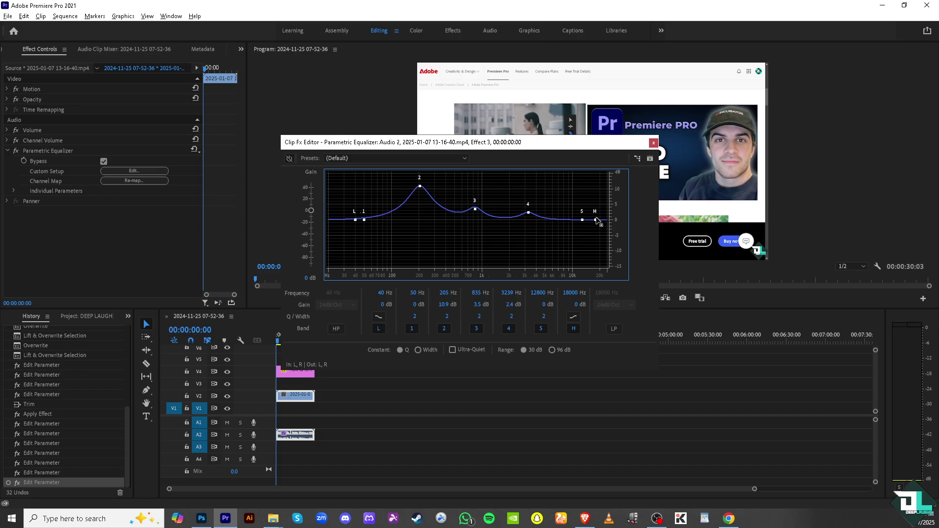
mouse_move(597, 221)
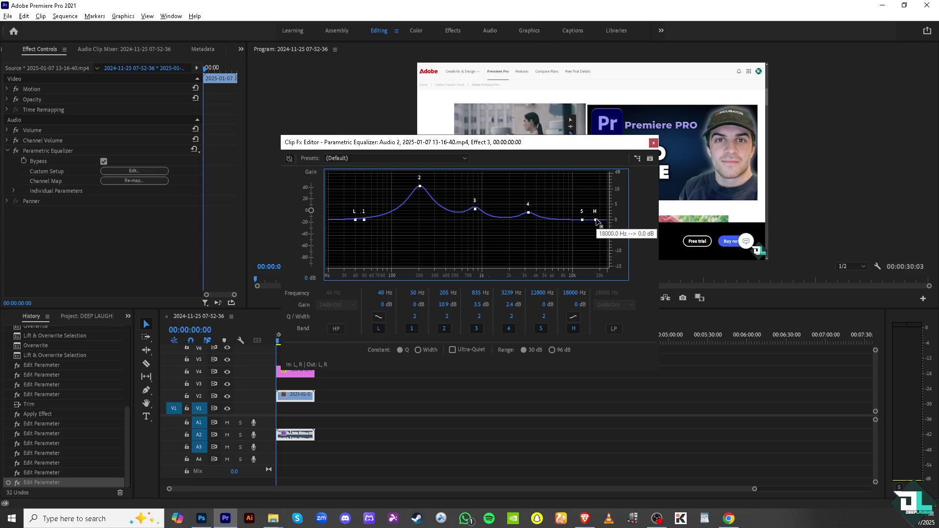
drag(597, 221, 596, 211)
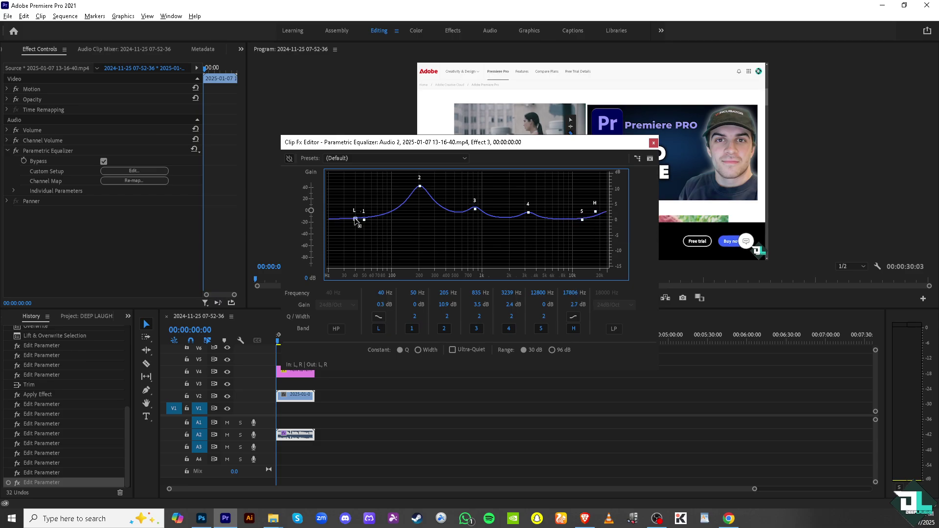
drag(360, 222, 356, 202)
mouse_move(531, 214)
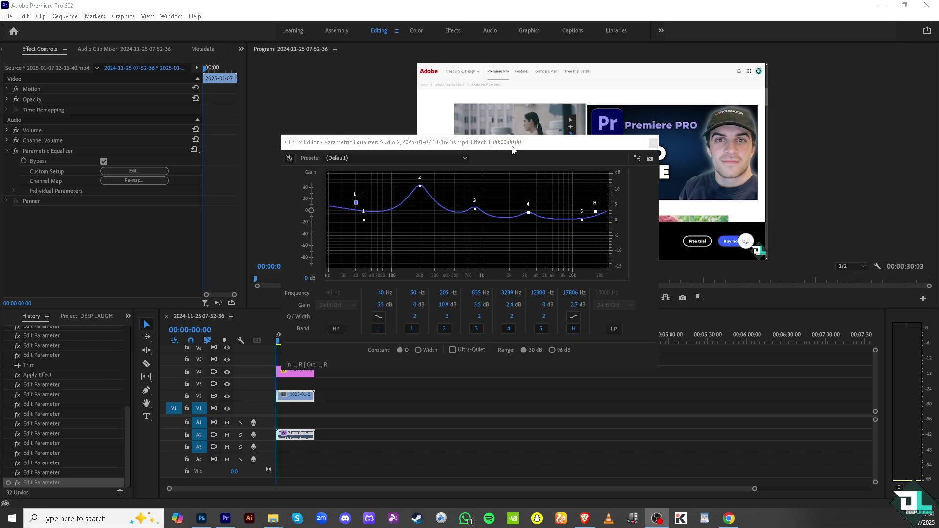
- Move the equalizer window clear of the playback controls and play the first seconds of the sequence to check the audio
drag(514, 149, 481, 71)
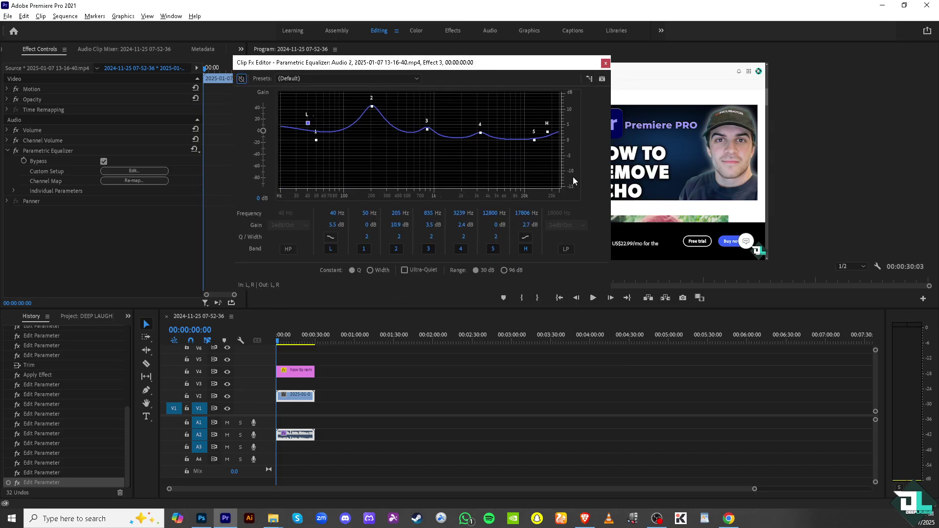
click(592, 298)
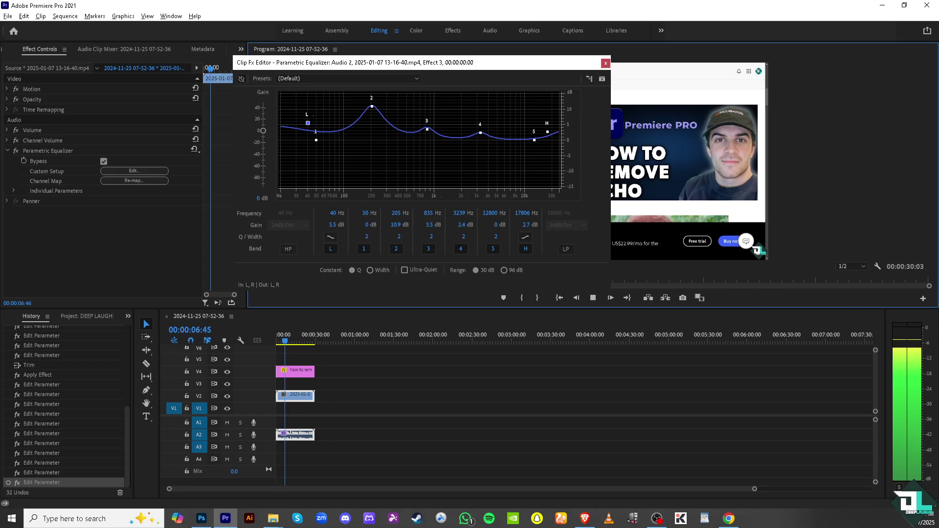
key(space)
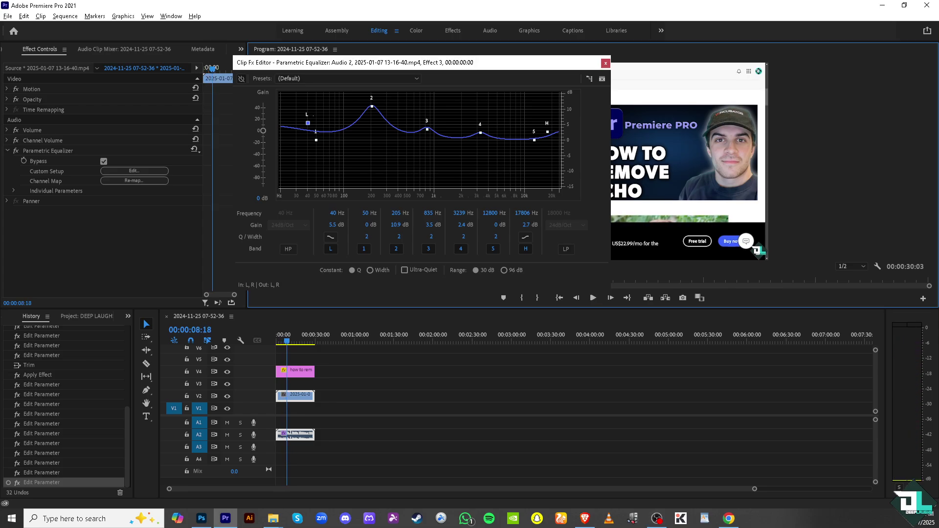
click(656, 519)
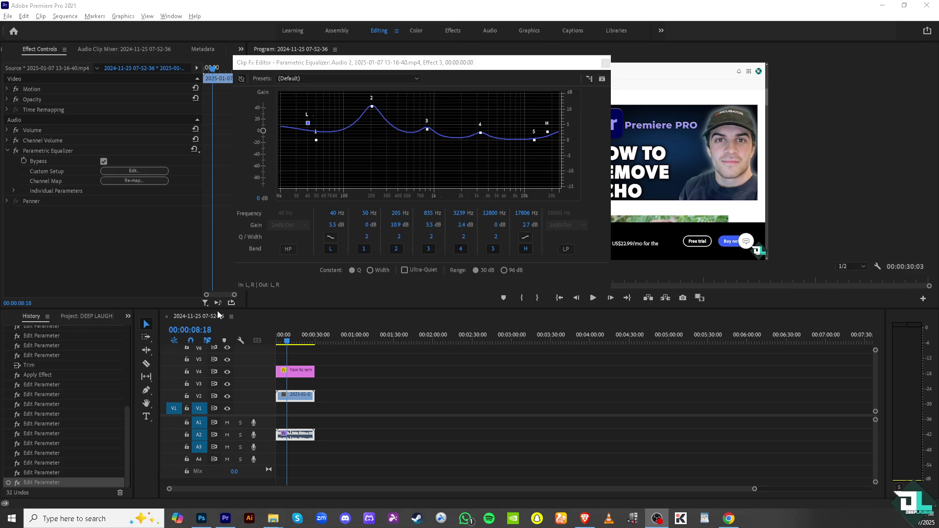
- Return the playhead to the sequence start, close the Parametric Equalizer editor, and move the playhead to about two seconds
click(278, 336)
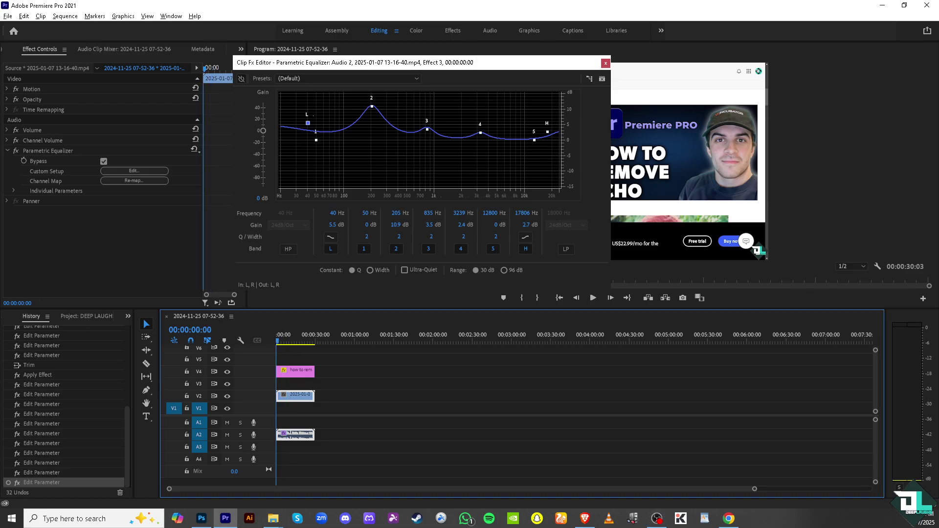
click(606, 63)
click(281, 342)
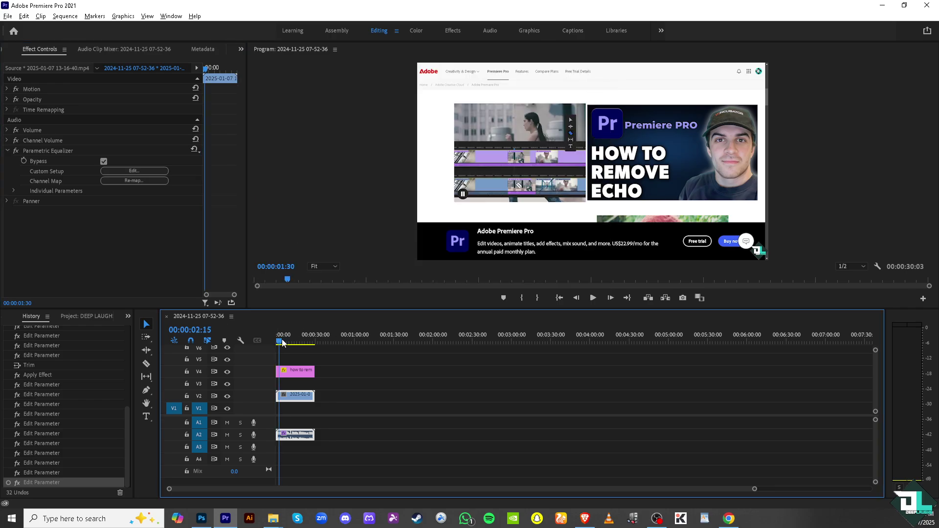